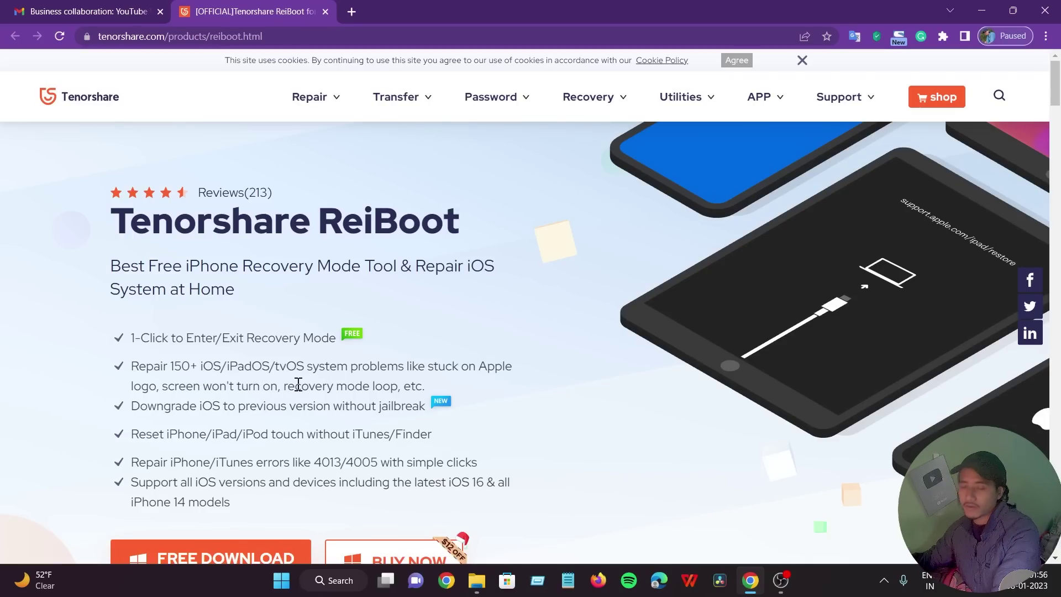
# Review the feature list on the Tenorshare ReiBoot product page, including device reset, iOS downgrade and iTunes error repair
pyautogui.scroll(-6, 299, 387)
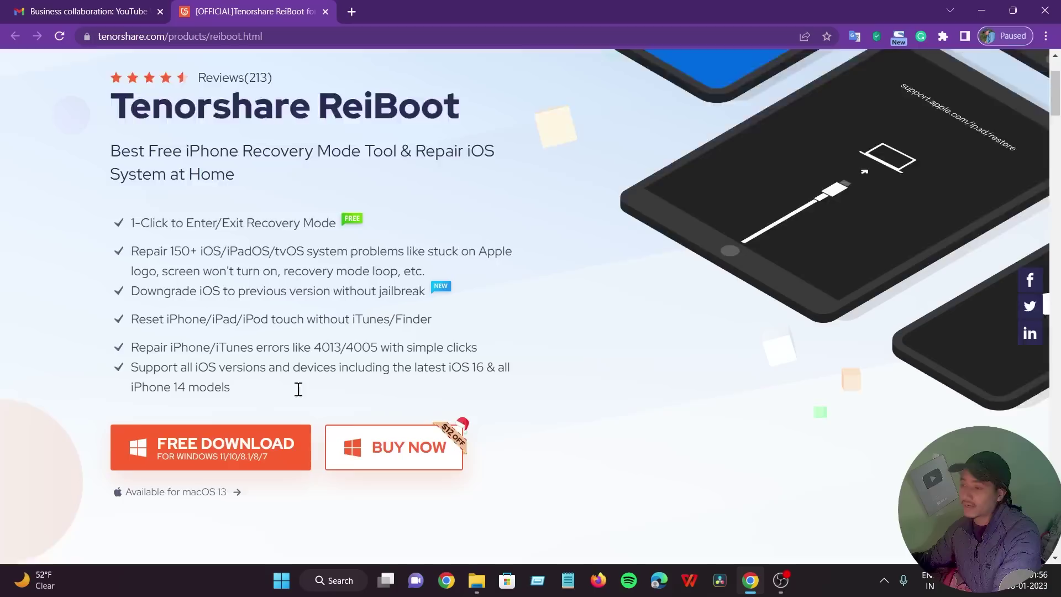
pyautogui.scroll(4, 289, 325)
pyautogui.moveTo(138, 316); pyautogui.dragTo(421, 322)
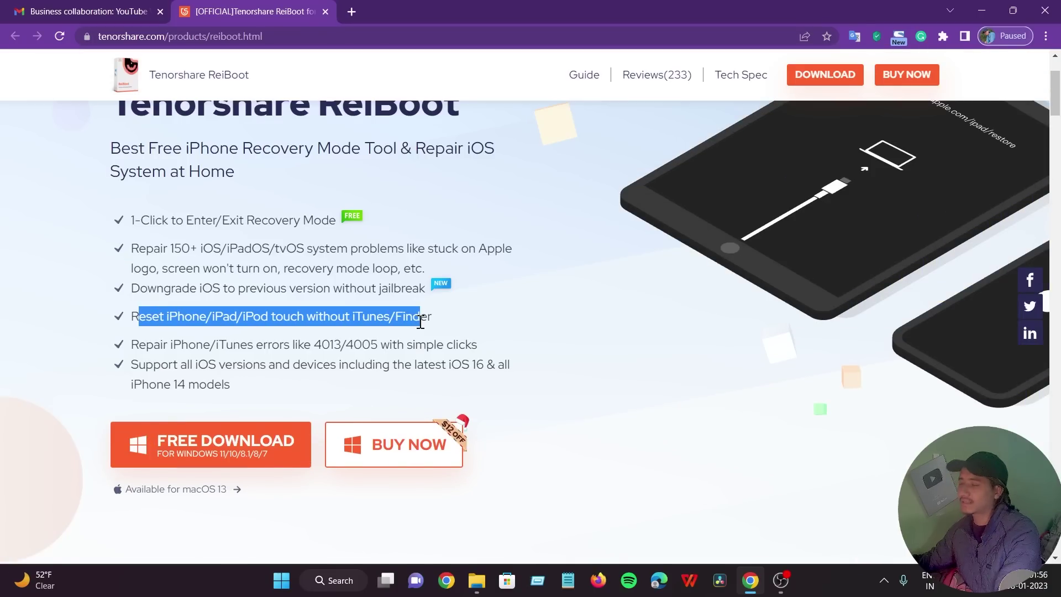
pyautogui.moveTo(133, 285); pyautogui.dragTo(346, 295)
pyautogui.moveTo(147, 345); pyautogui.dragTo(433, 345)
pyautogui.click(634, 353)
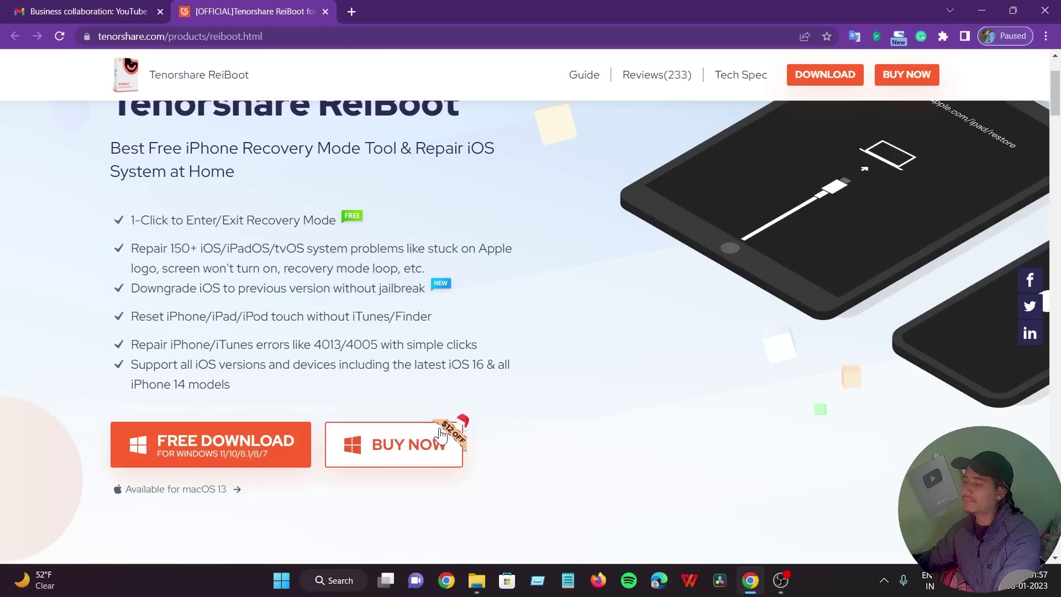
# Open the ReiBoot purchase page, dismiss the Christmas sale popup and compare the individual license plans and prices
pyautogui.click(414, 447)
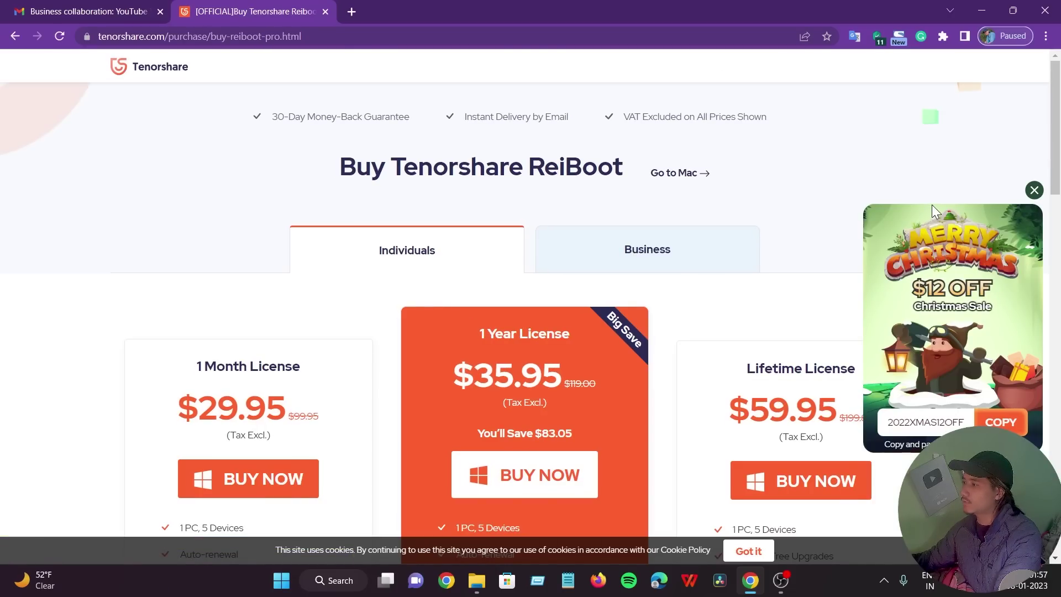
pyautogui.click(1041, 191)
pyautogui.scroll(-2, 201, 220)
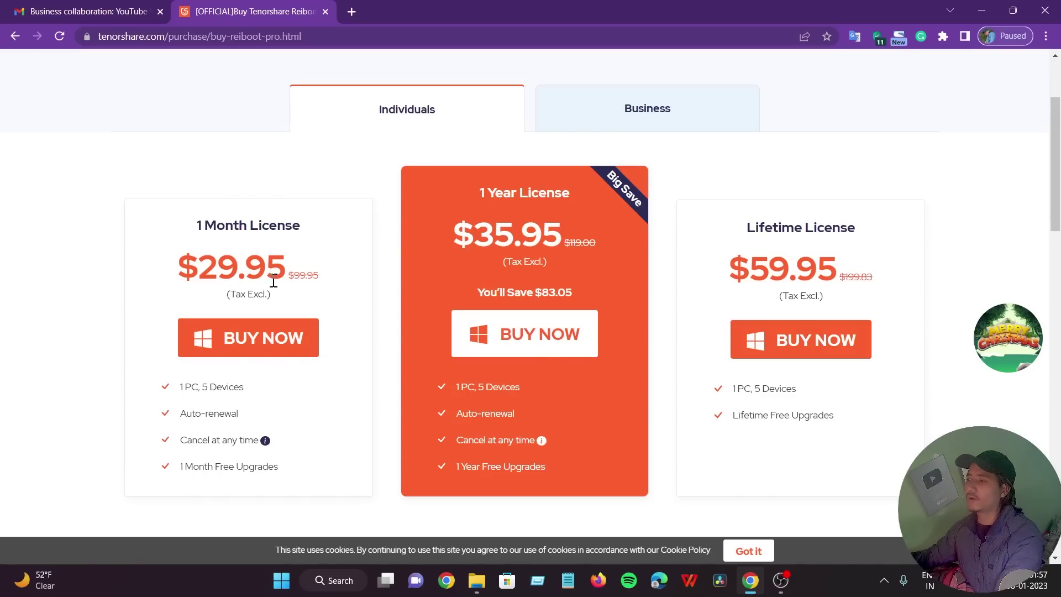
pyautogui.moveTo(479, 194); pyautogui.dragTo(576, 200)
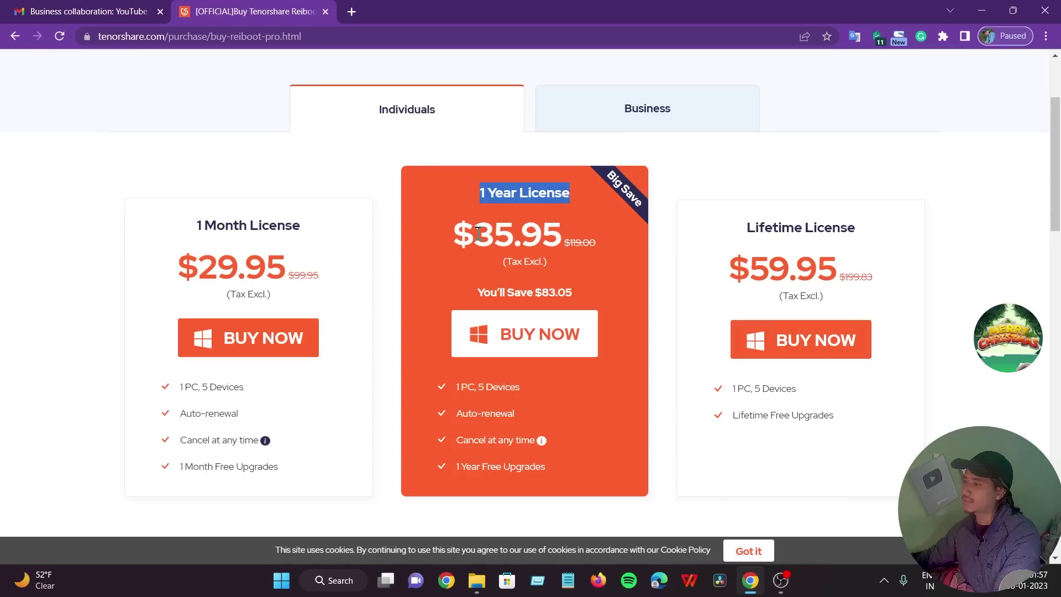
pyautogui.moveTo(478, 231); pyautogui.dragTo(526, 235)
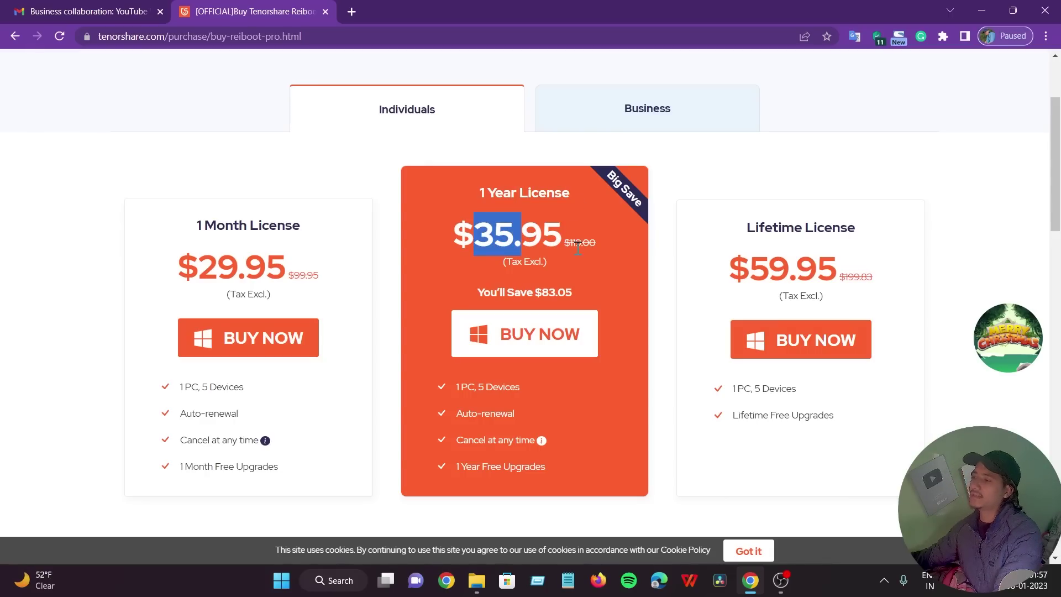
pyautogui.moveTo(747, 227); pyautogui.dragTo(850, 235)
pyautogui.click(801, 231)
pyautogui.moveTo(757, 221); pyautogui.dragTo(808, 268)
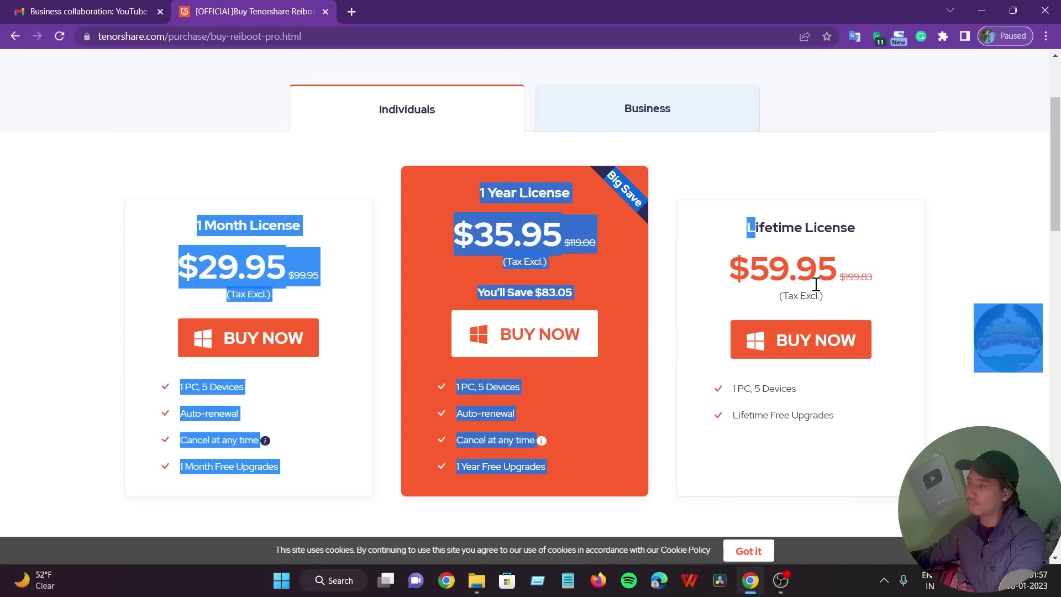
pyautogui.click(860, 241)
pyautogui.scroll(3, 912, 254)
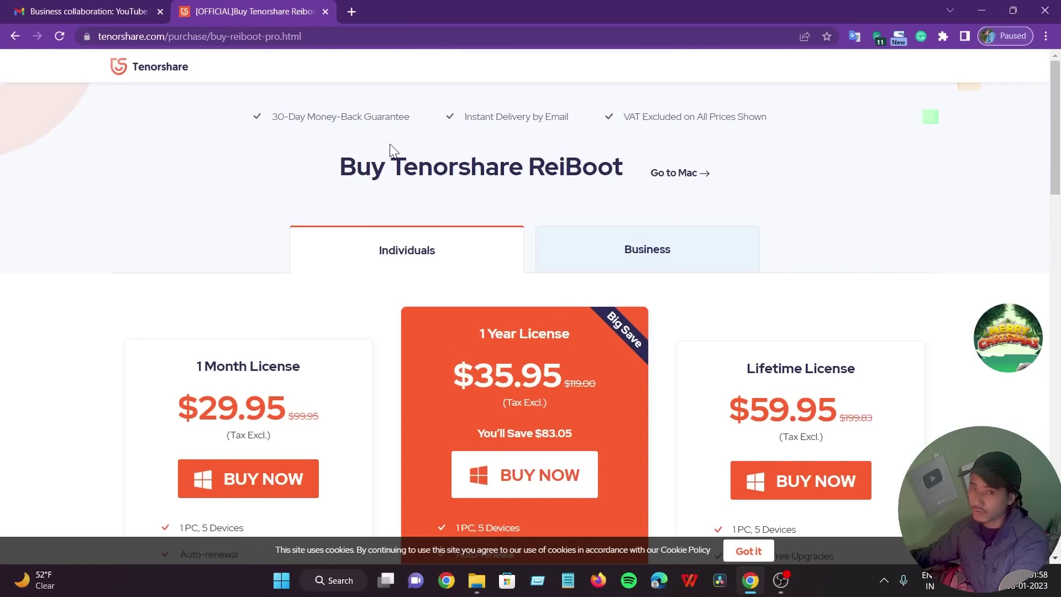
# Return to the ReiBoot product page and download the free Windows version
pyautogui.click(17, 37)
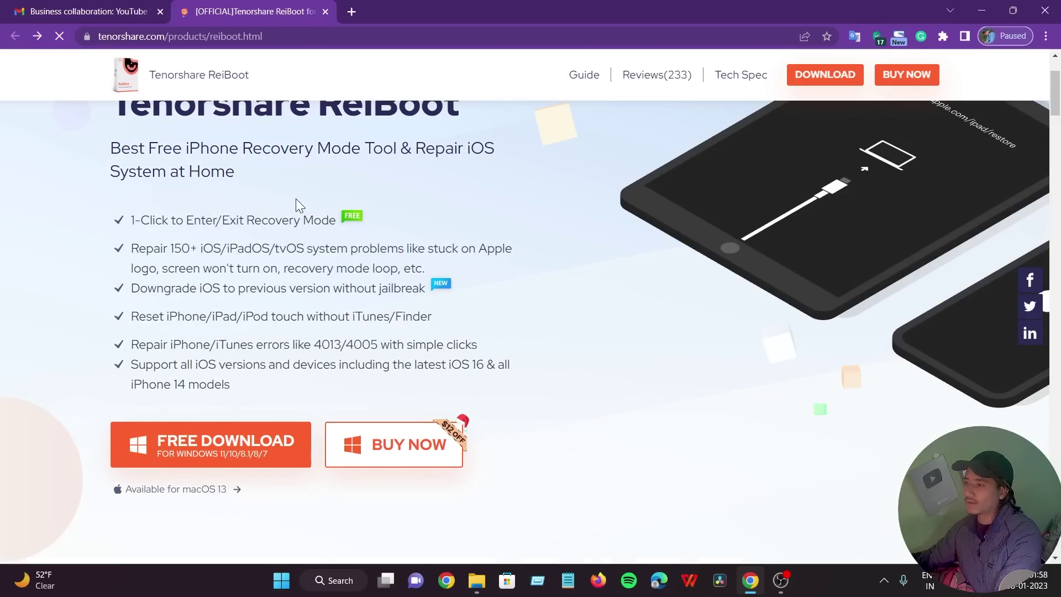
pyautogui.scroll(-9, 453, 247)
pyautogui.scroll(9, 453, 245)
pyautogui.scroll(-5, 453, 244)
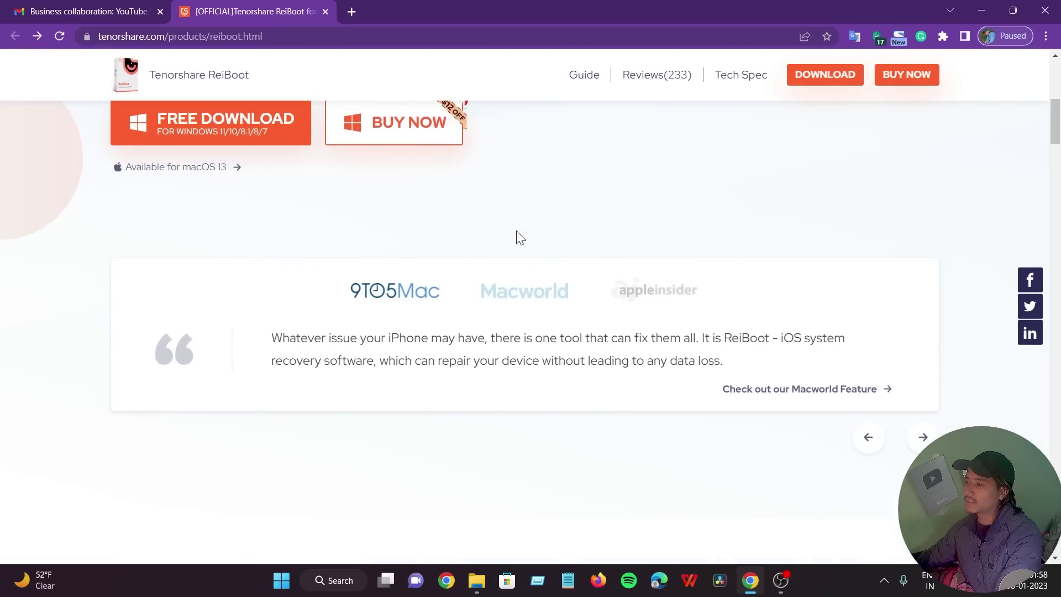
pyautogui.click(213, 133)
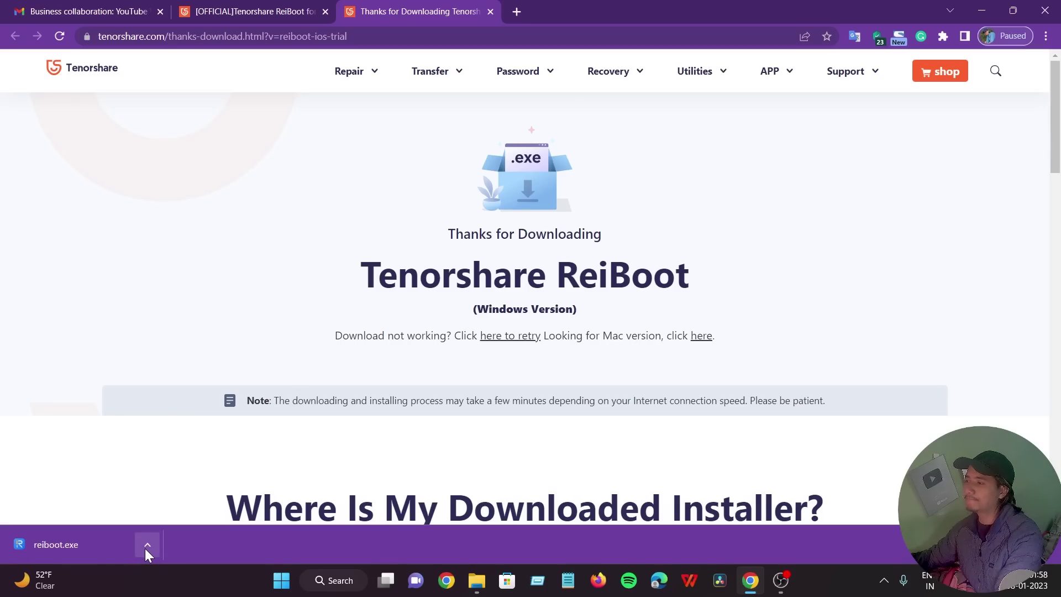
# Install Tenorshare ReiBoot from the downloaded reiboot.exe in the Downloads folder, allowing it to make changes, and launch it
pyautogui.click(146, 545)
pyautogui.click(183, 494)
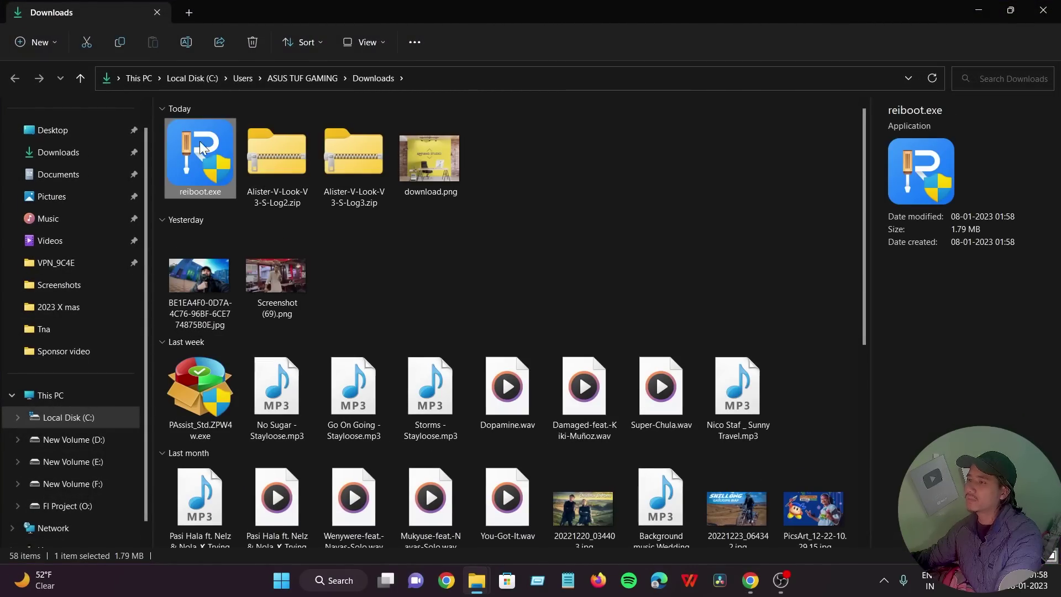
pyautogui.doubleClick(200, 151)
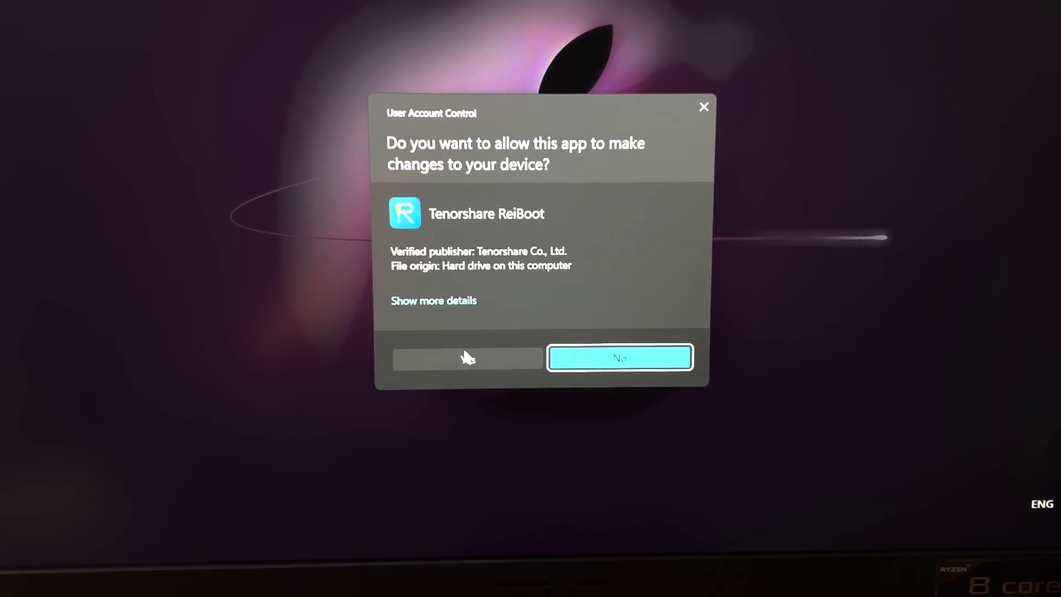
pyautogui.click(479, 365)
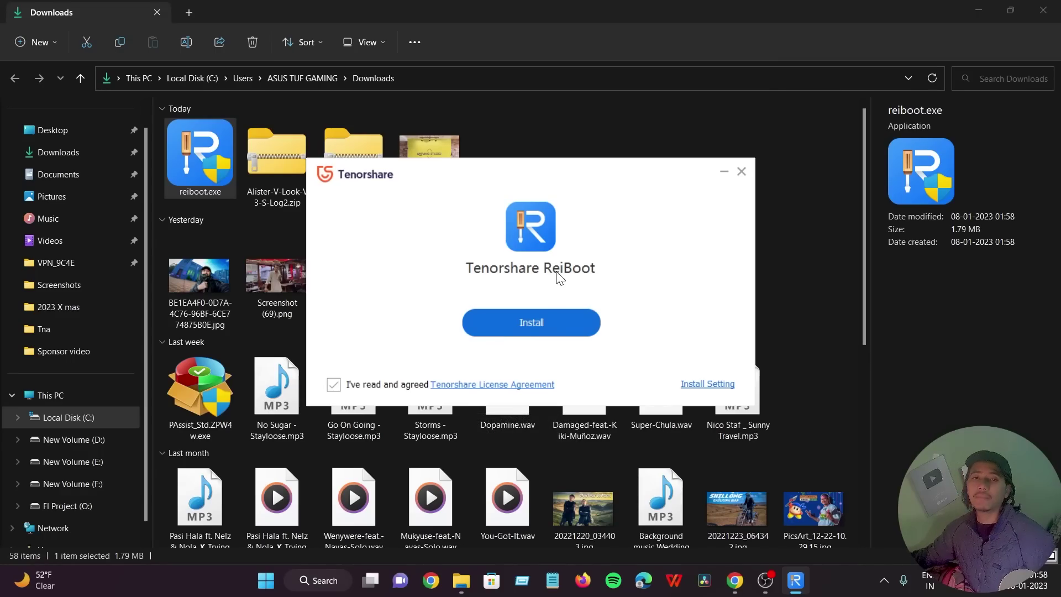
pyautogui.click(545, 318)
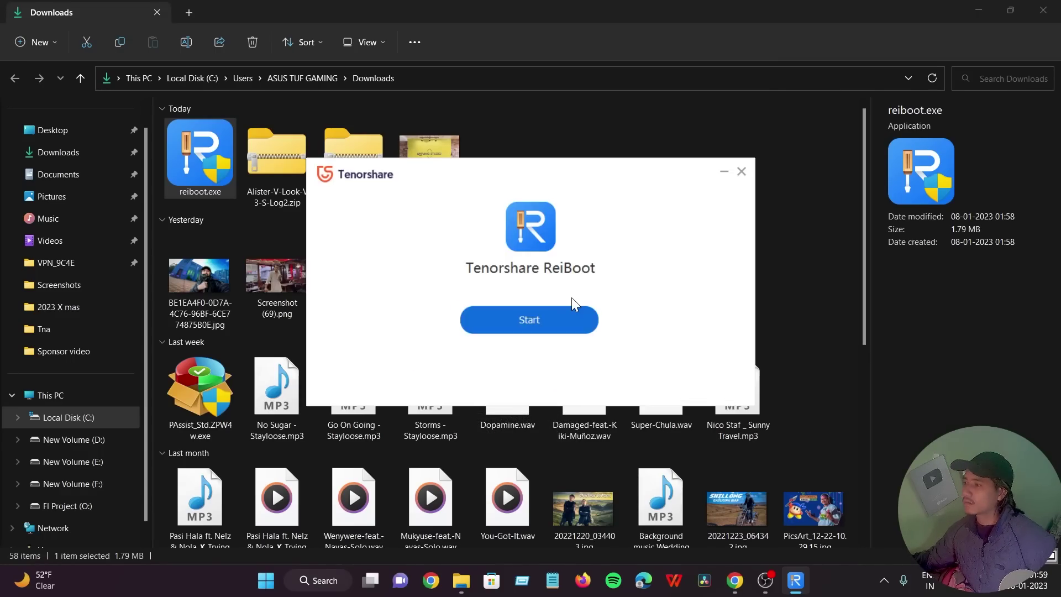
pyautogui.click(561, 330)
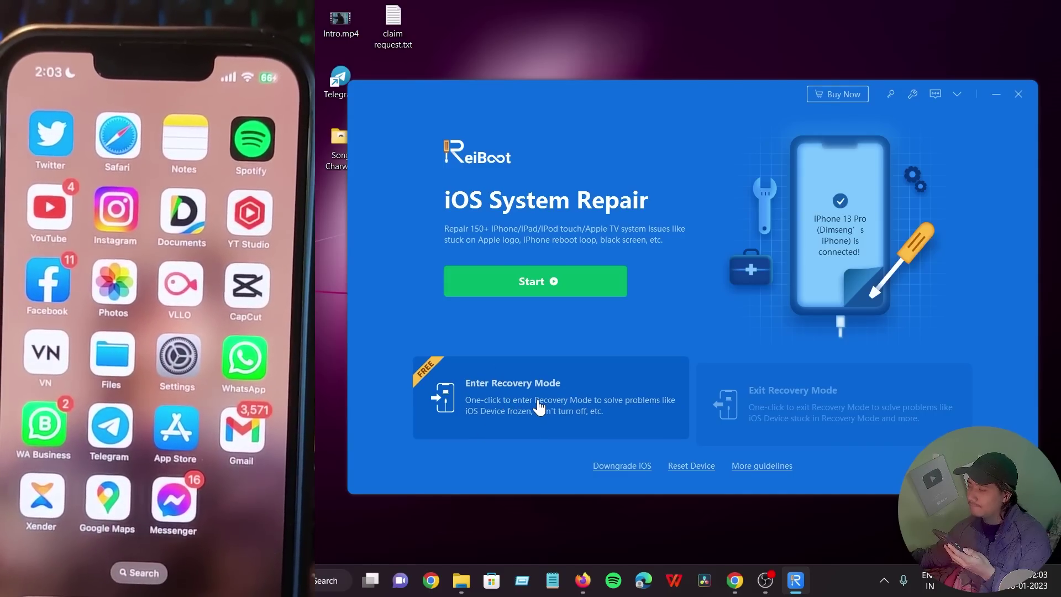
# Put the connected iPhone 13 Pro into Recovery Mode and take it out of Recovery Mode again
pyautogui.click(539, 406)
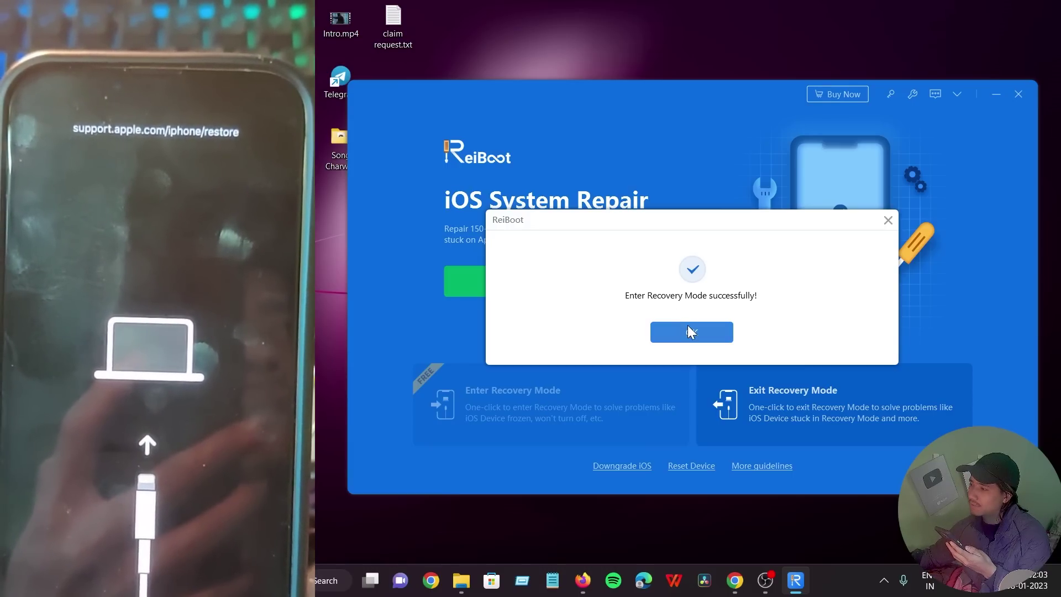
pyautogui.click(689, 329)
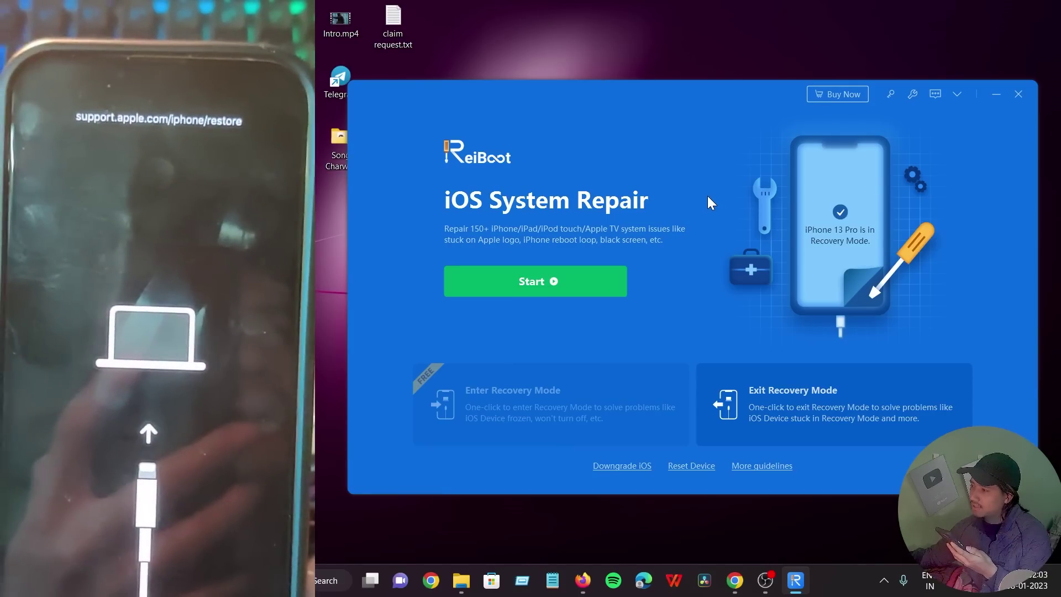
pyautogui.click(811, 408)
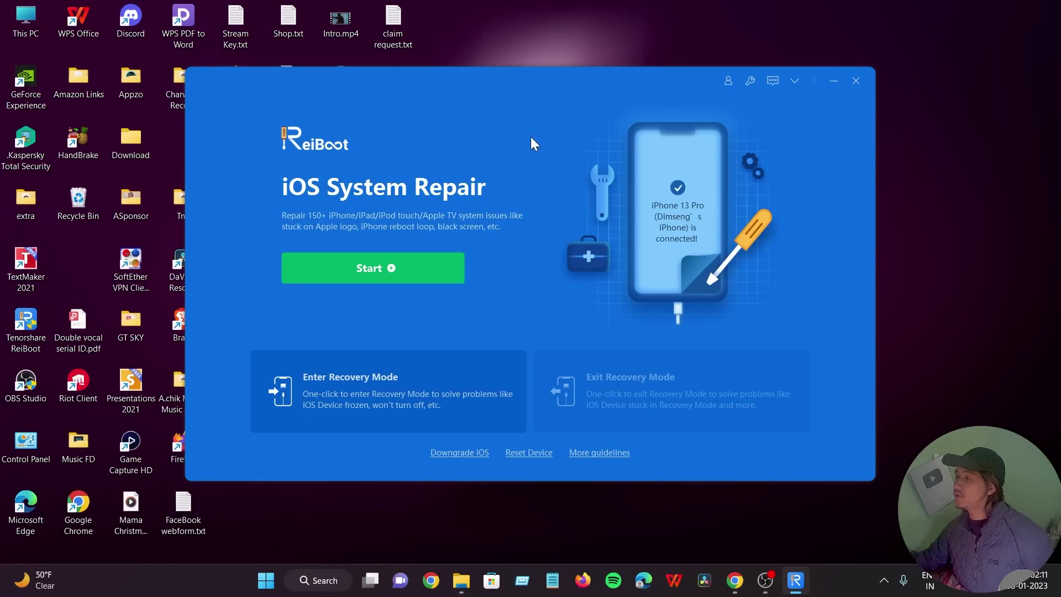
# Start an iOS System Repair for the connected iPhone, look at the Deep Repair option and proceed with Standard Repair
pyautogui.click(398, 269)
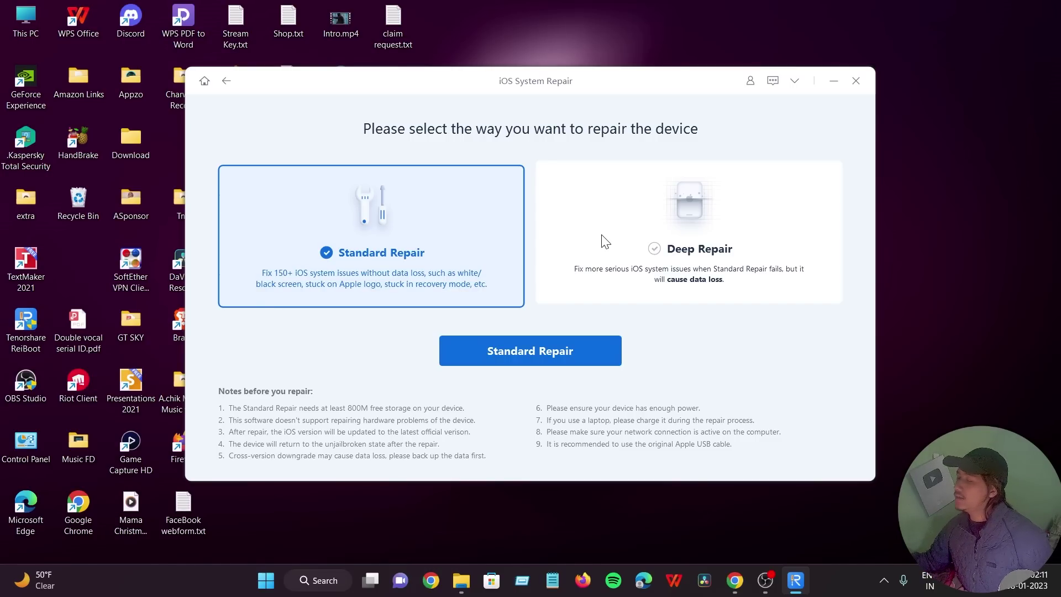
pyautogui.click(657, 231)
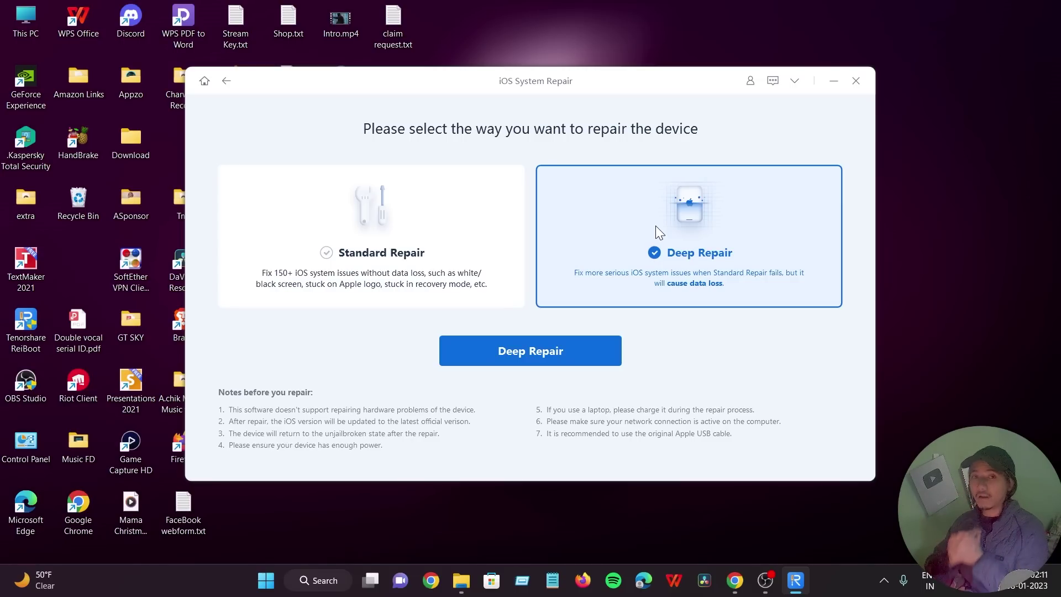
pyautogui.click(418, 245)
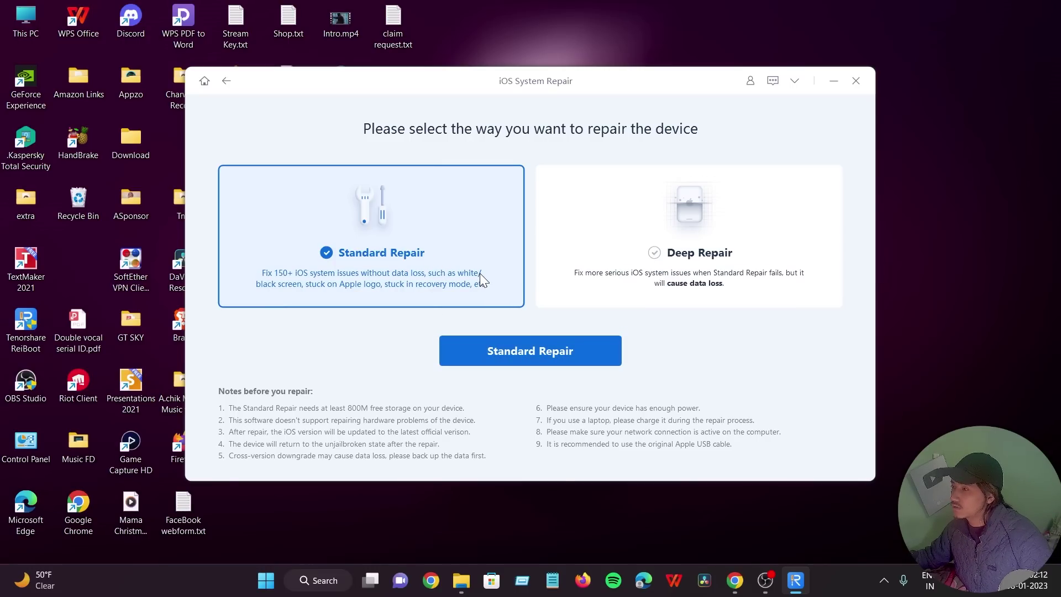
pyautogui.click(532, 349)
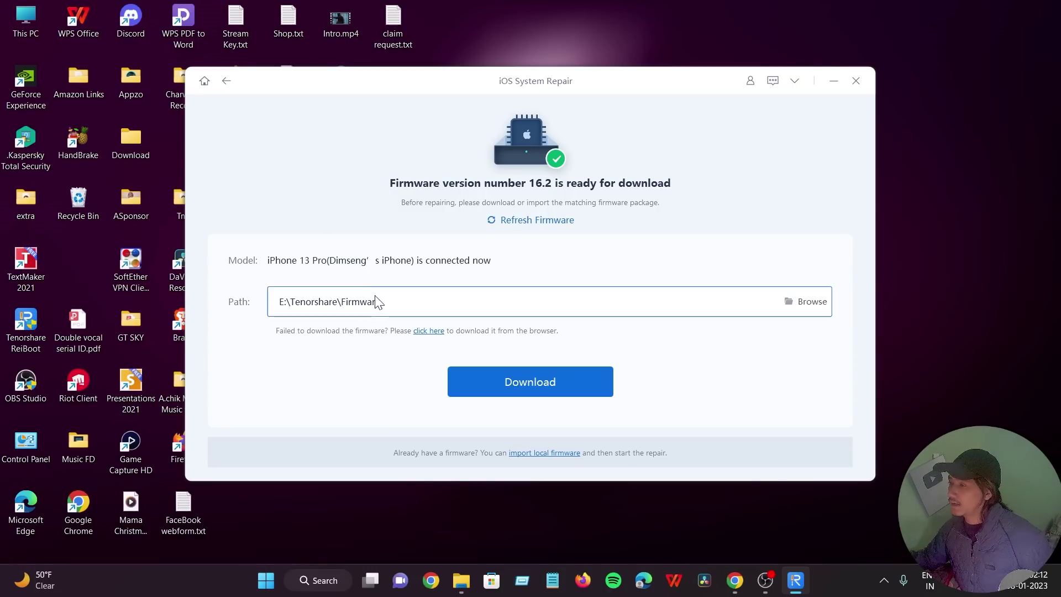
# Set the firmware download path to the Music YT folder on New Volume (E:)
pyautogui.click(805, 303)
pyautogui.scroll(-8, 525, 312)
pyautogui.scroll(5, 504, 327)
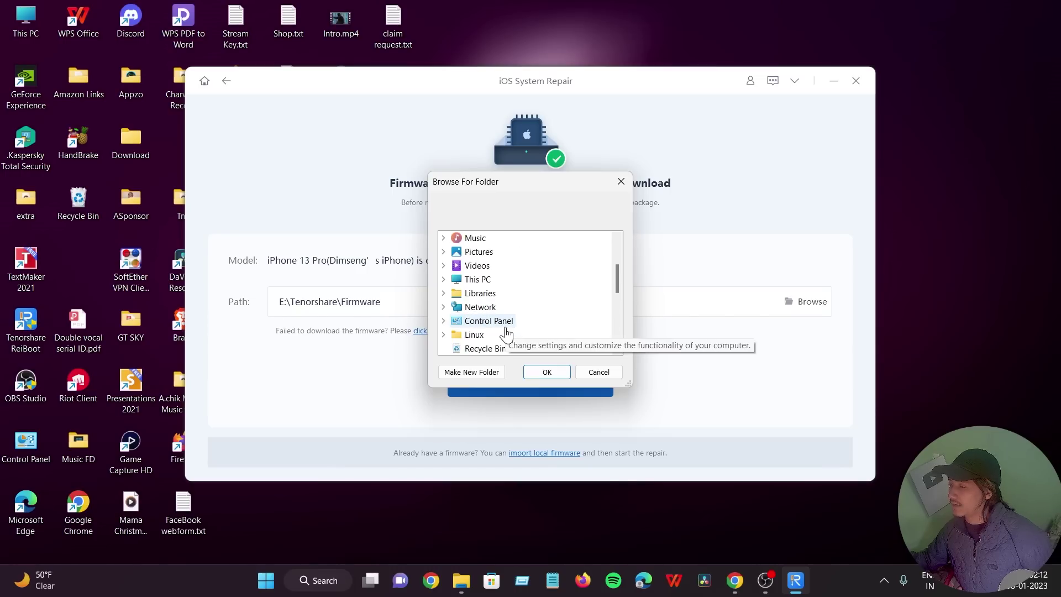
pyautogui.click(481, 279)
pyautogui.click(507, 307)
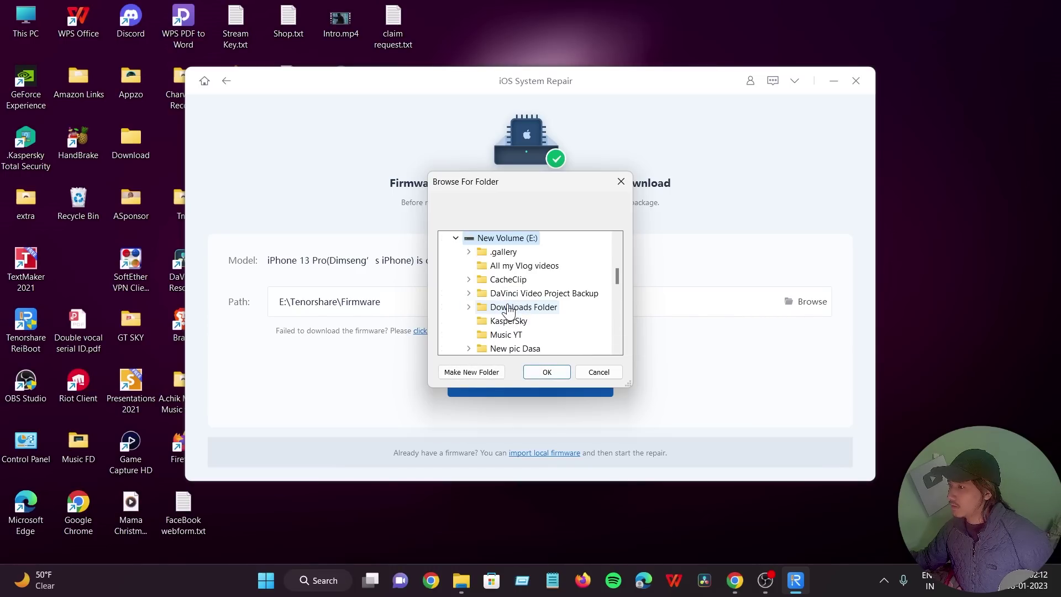
pyautogui.click(500, 333)
pyautogui.click(547, 371)
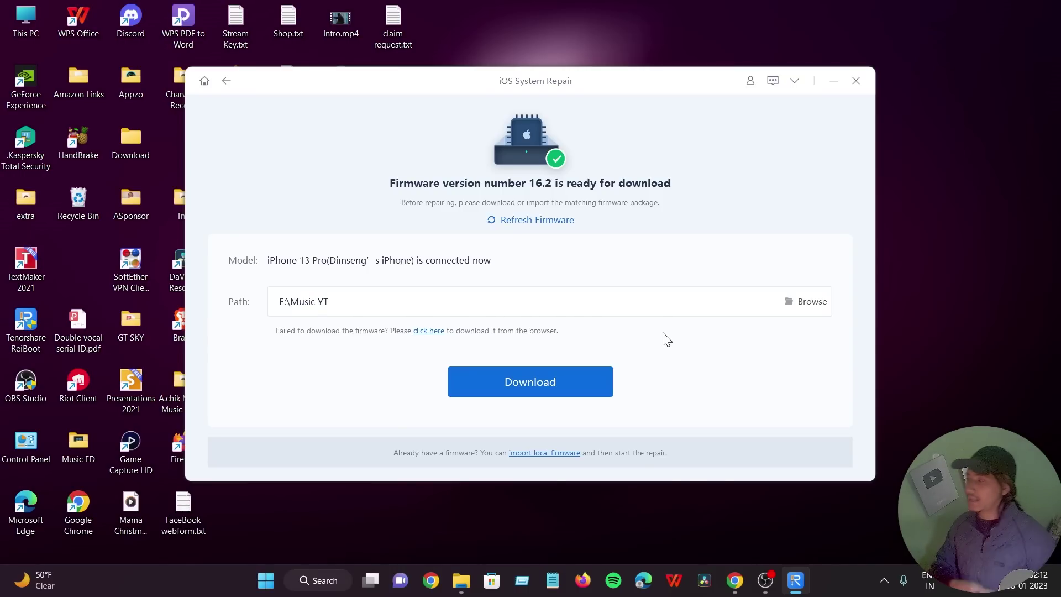
# Download the 16.2 firmware package, run the Standard Repair on the iPhone 13 Pro and close the finished repair
pyautogui.click(558, 387)
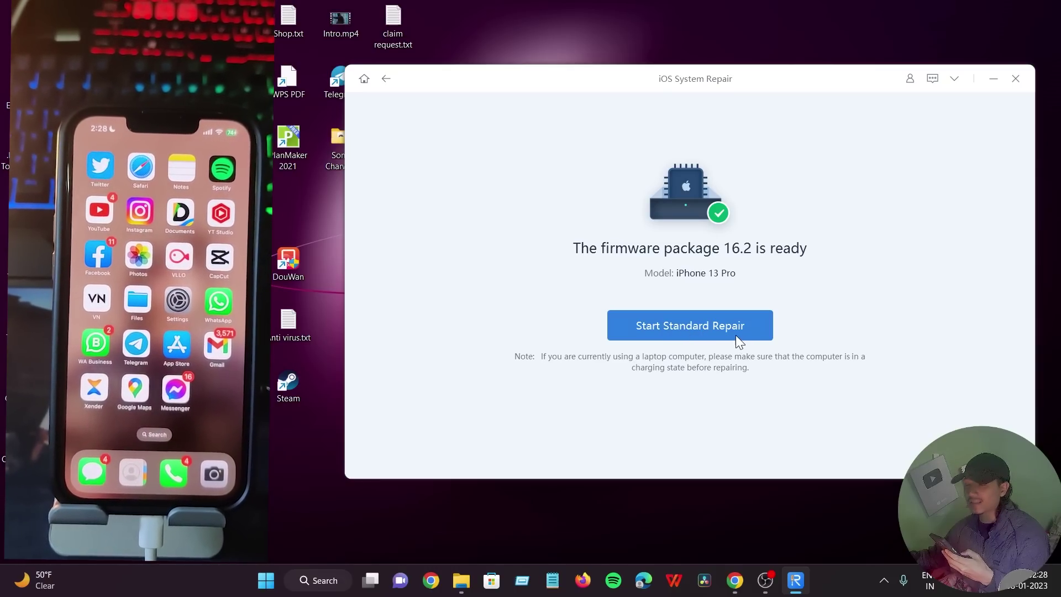
pyautogui.click(705, 321)
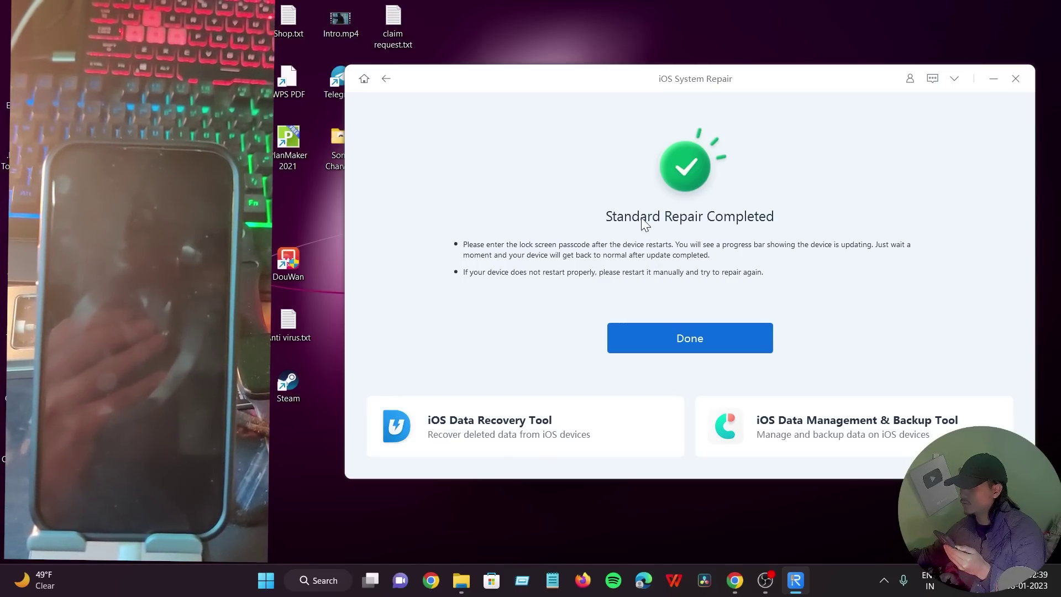
pyautogui.click(706, 341)
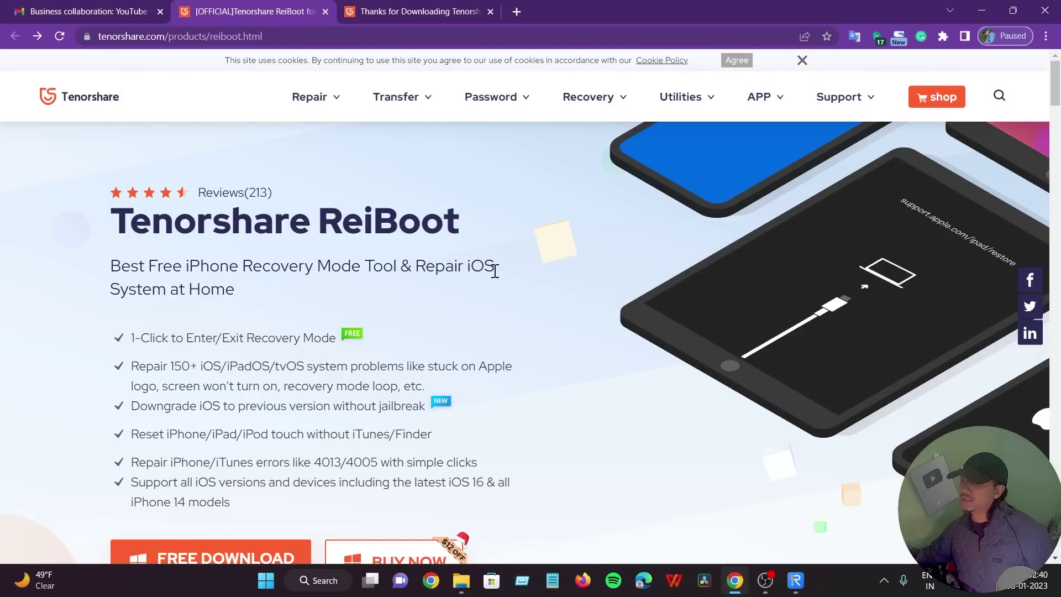
# Reopen the ReiBoot purchase page in the browser, dismiss the sale popup and review the license options and payment methods
pyautogui.scroll(-5, 494, 271)
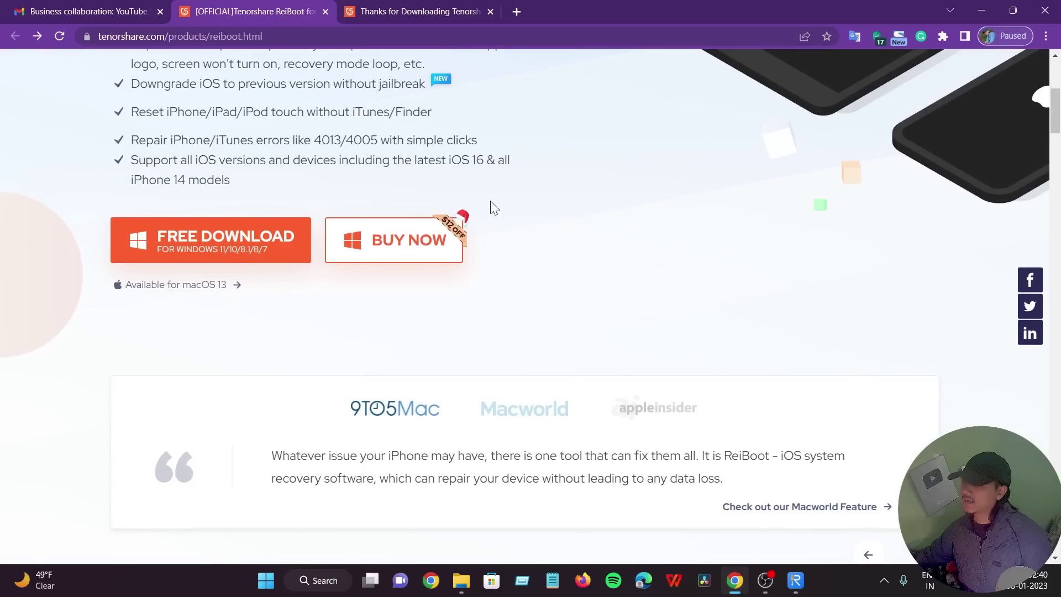
pyautogui.click(421, 236)
pyautogui.scroll(-7, 643, 284)
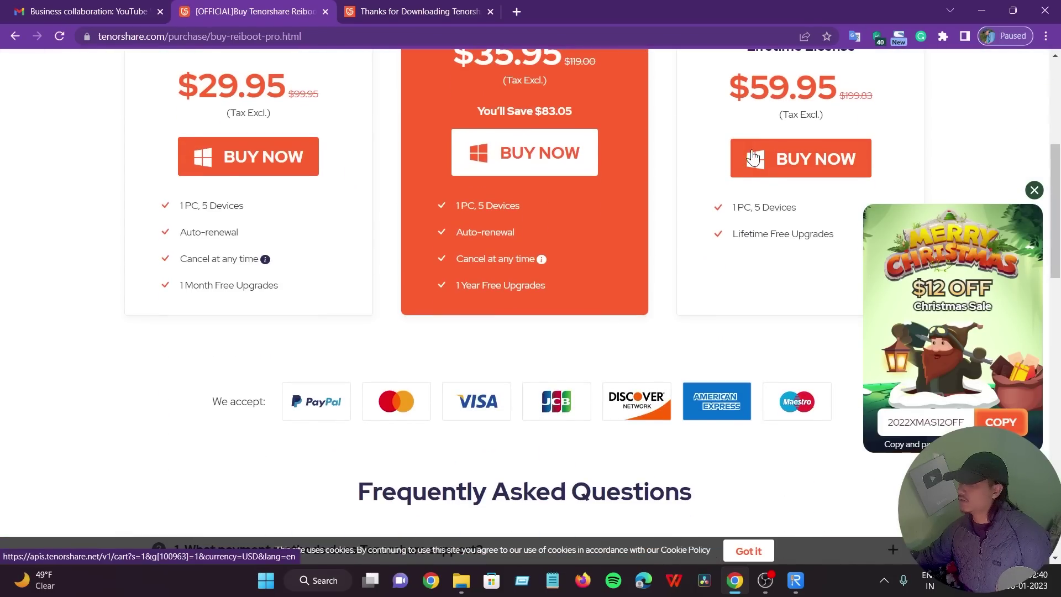
pyautogui.click(1034, 190)
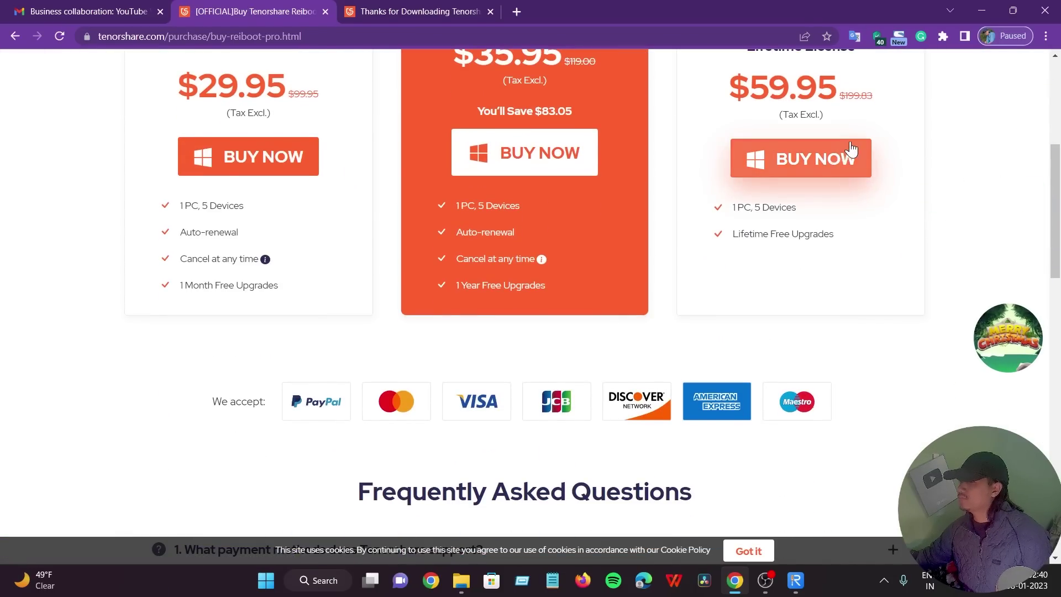